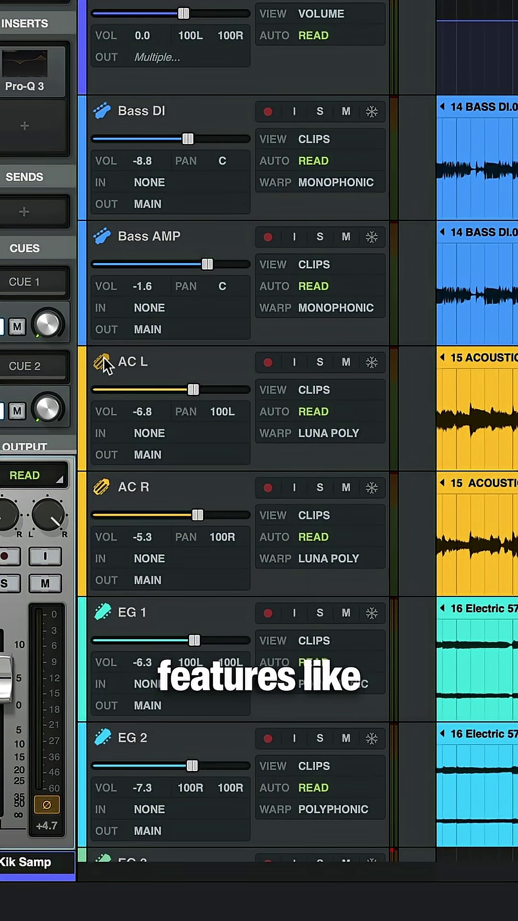
- Open the AC L track's instrument menu, showing its detected Acoustic Guitar tag
click(103, 363)
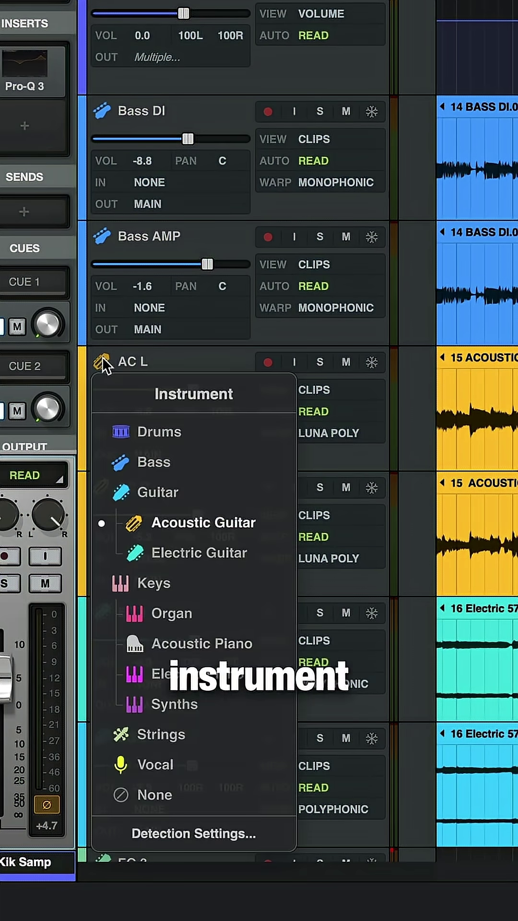